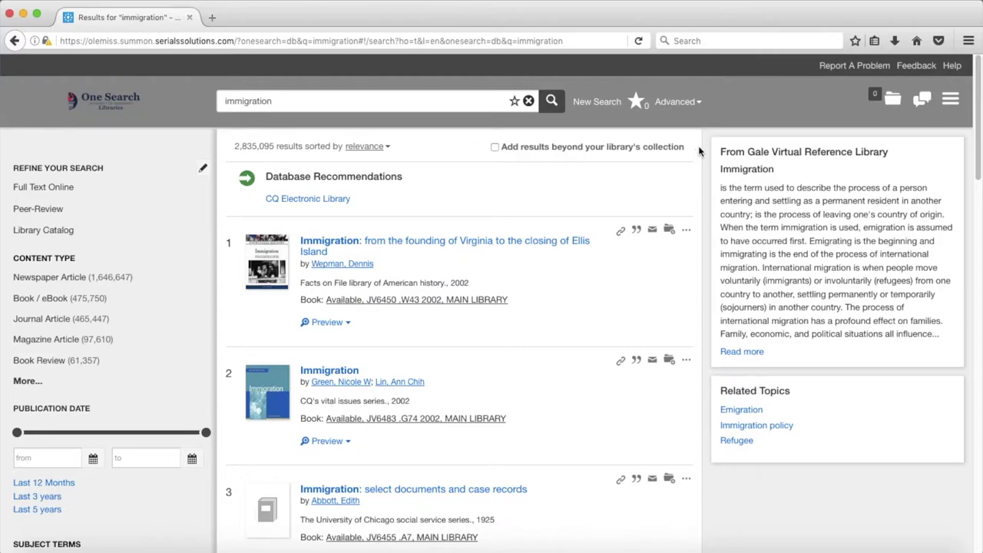
Open the advanced search and enter women as a second term combined with immigration by AND
{"action": "left_click", "coordinate": [676, 102]}
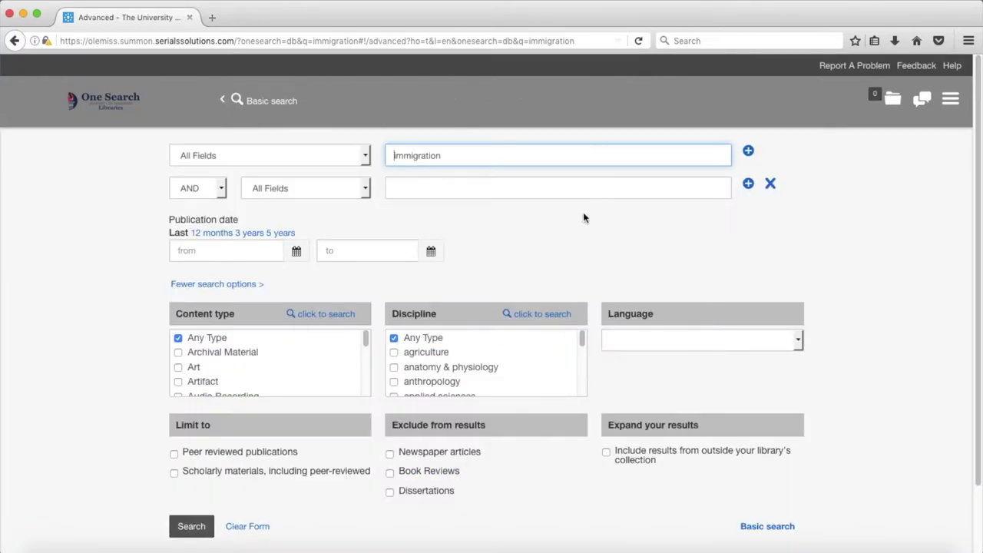
{"action": "left_click", "coordinate": [497, 191]}
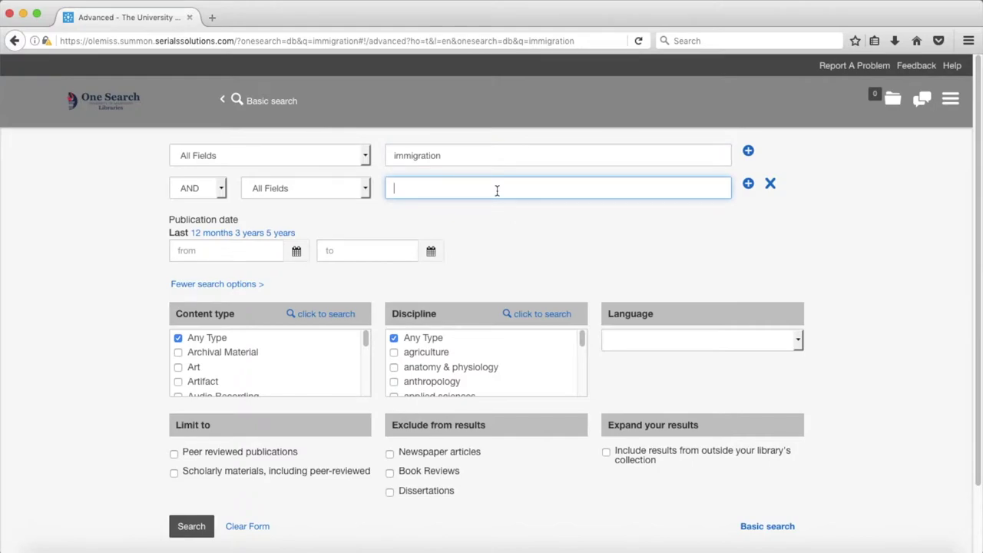
{"action": "type", "text": "women"}
{"action": "left_click", "coordinate": [222, 191]}
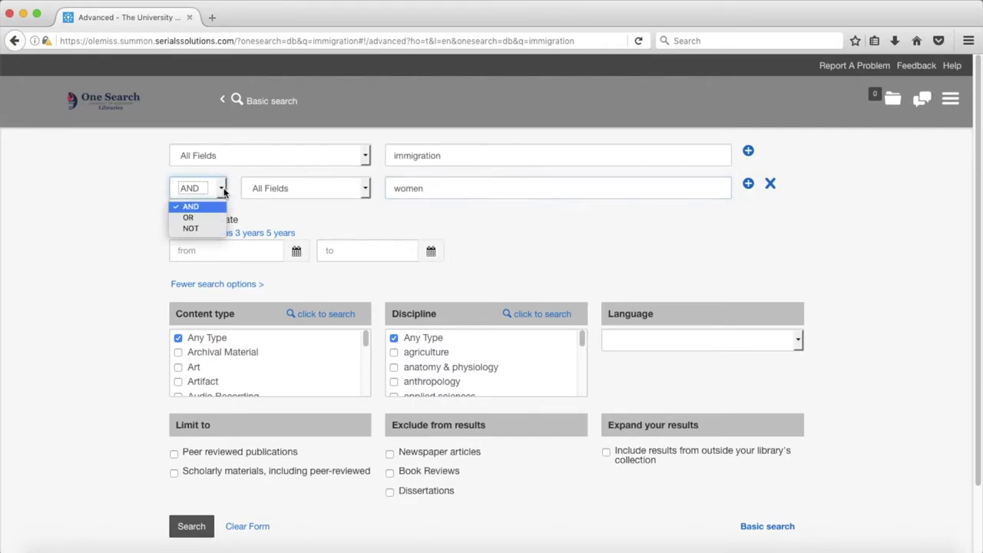
{"action": "left_click", "coordinate": [222, 190]}
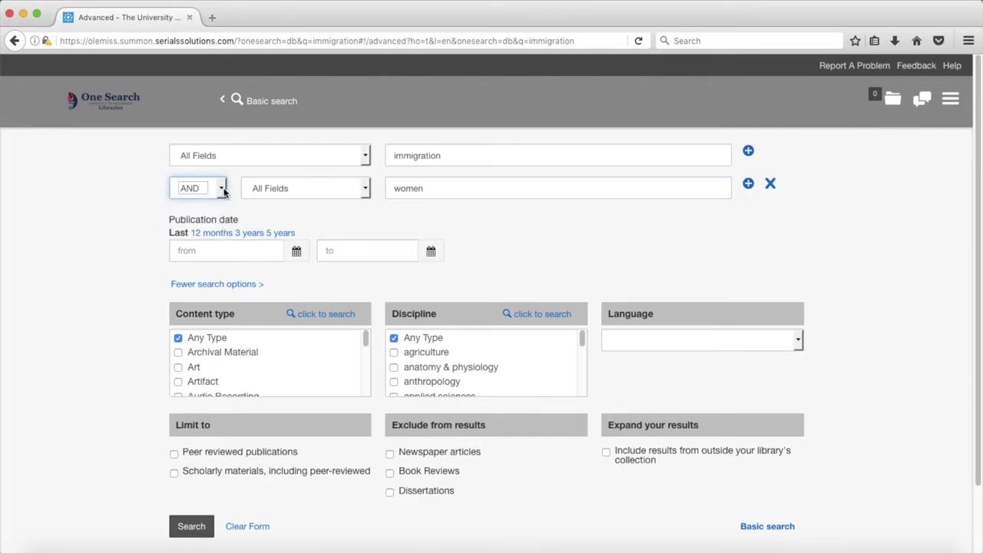
Add a third search row for the term girls, combined with OR
{"action": "left_click", "coordinate": [748, 187]}
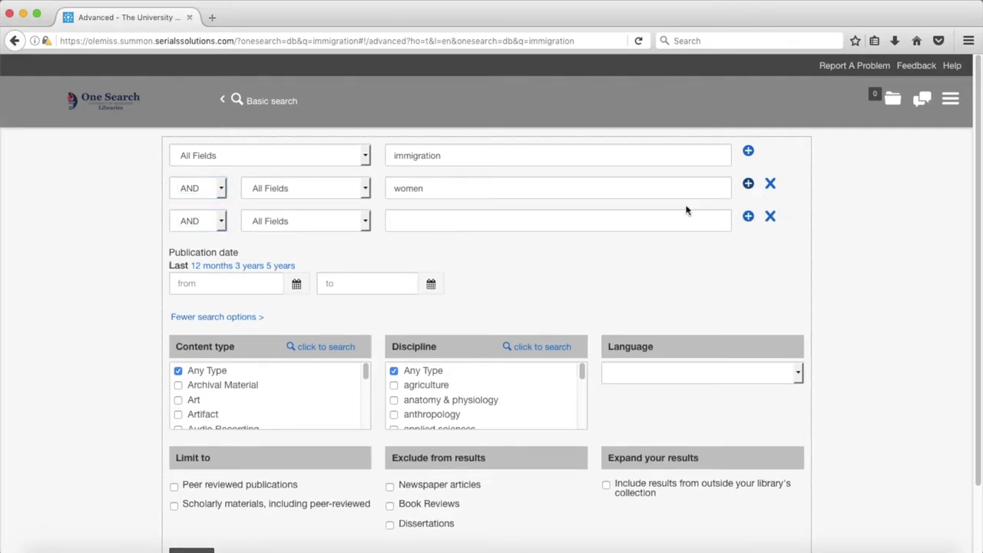
{"action": "left_click", "coordinate": [222, 224]}
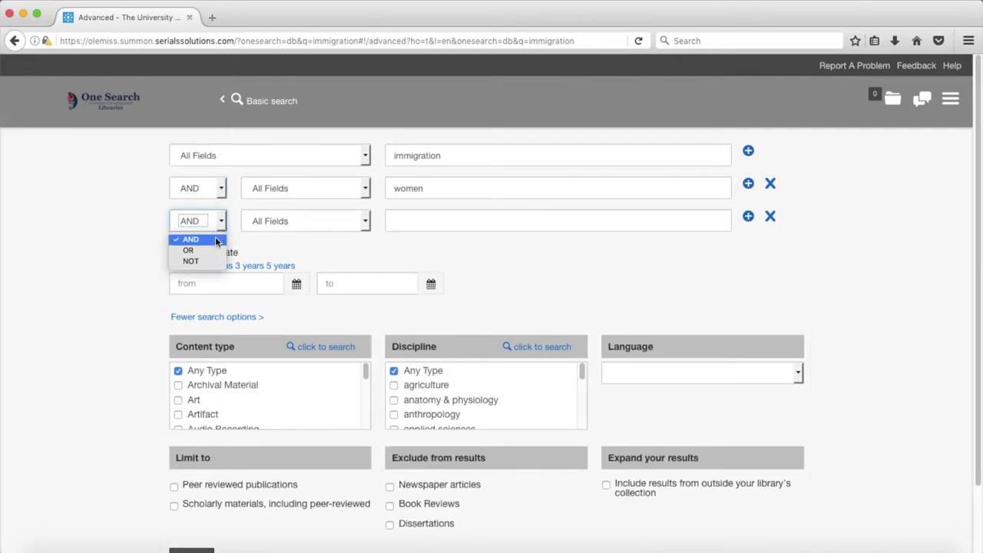
{"action": "left_click", "coordinate": [188, 251]}
{"action": "left_click", "coordinate": [413, 220]}
{"action": "type", "text": "girls"}
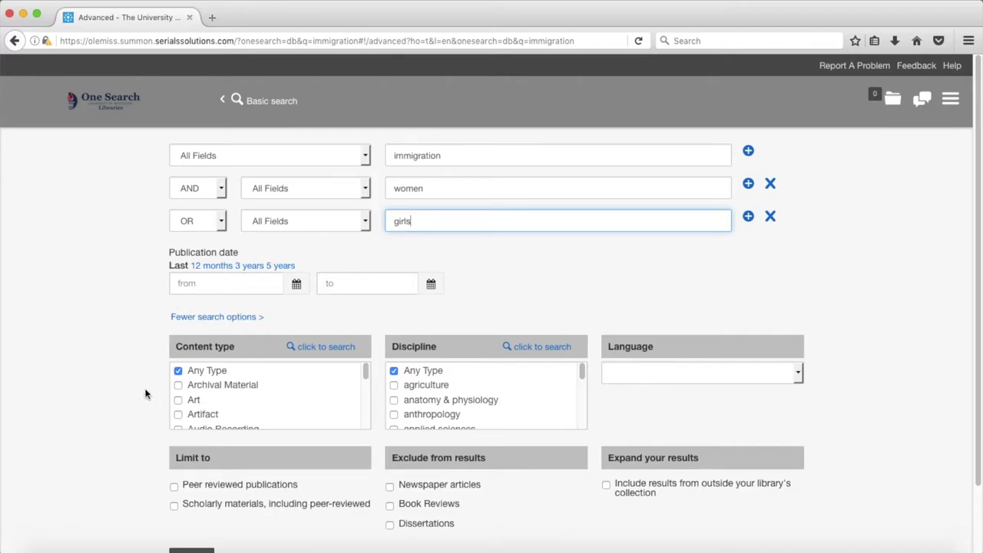
Run the advanced search and look over the first results
{"action": "scroll", "coordinate": [147, 396], "scroll_direction": "down", "scroll_amount": 2}
{"action": "left_click", "coordinate": [191, 487]}
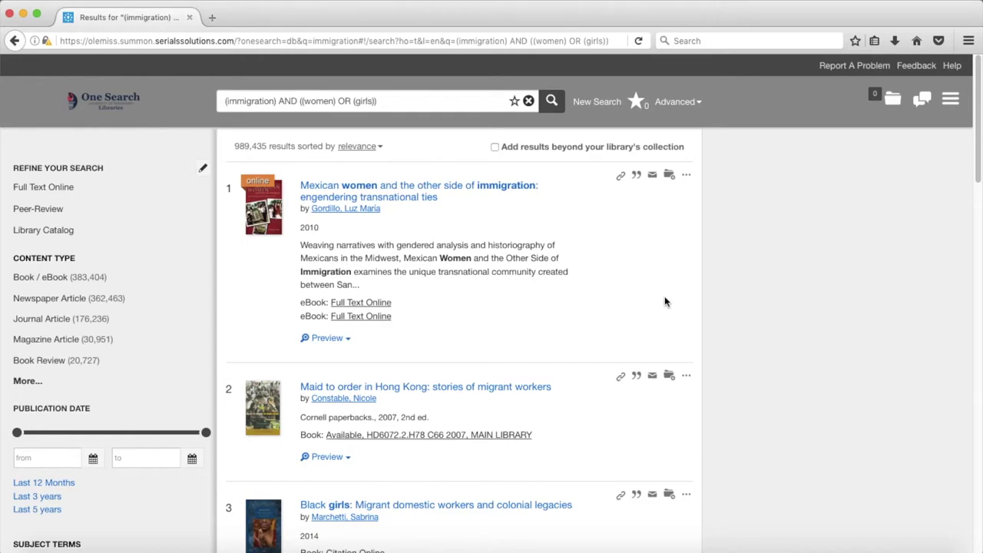
{"action": "scroll", "coordinate": [664, 301], "scroll_direction": "down", "scroll_amount": 1}
{"action": "scroll", "coordinate": [664, 301], "scroll_direction": "up", "scroll_amount": 1}
Return to the advanced search form and limit the publication date to the last 12 months
{"action": "left_click", "coordinate": [677, 104]}
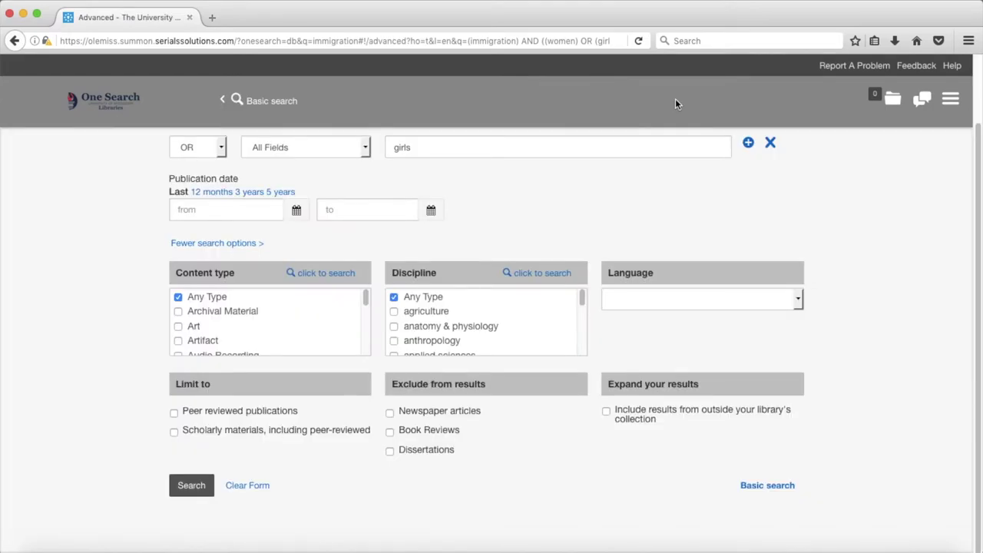
{"action": "scroll", "coordinate": [804, 197], "scroll_direction": "up", "scroll_amount": 2}
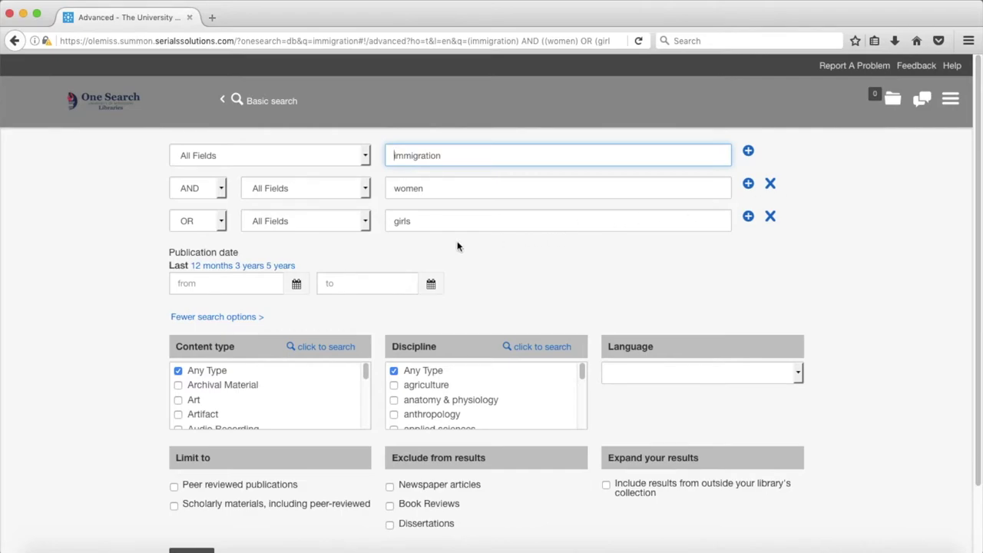
{"action": "left_click", "coordinate": [212, 265]}
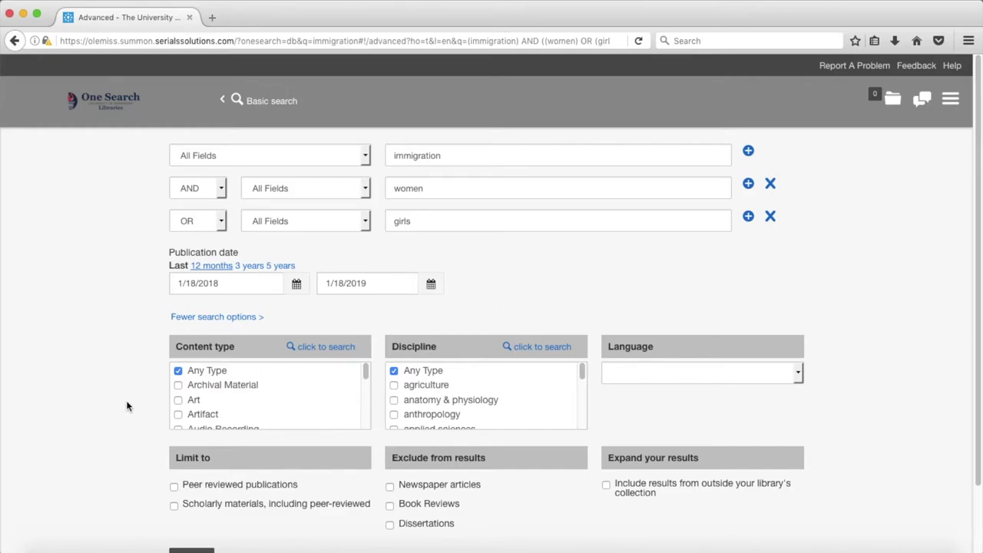
{"action": "scroll", "coordinate": [129, 405], "scroll_direction": "down", "scroll_amount": 2}
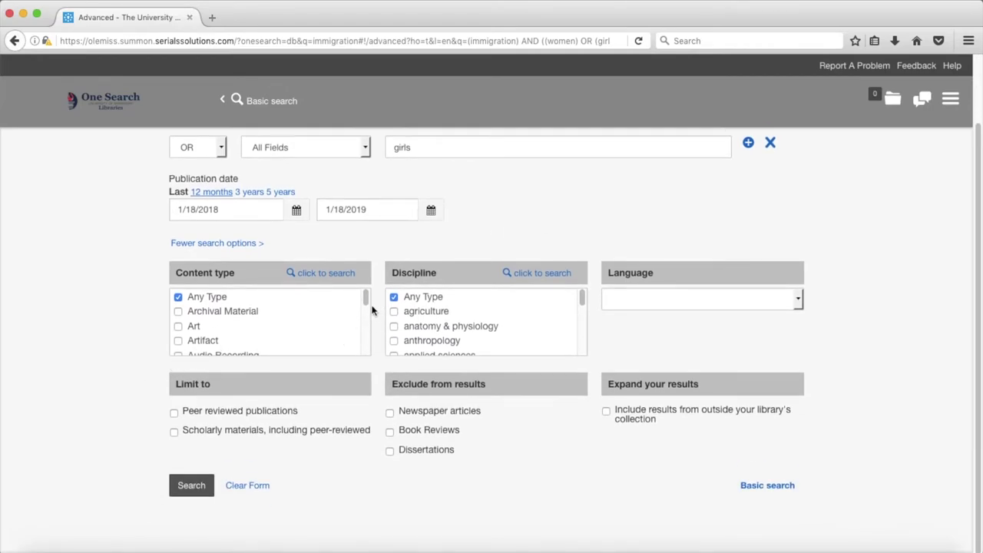
{"action": "scroll", "coordinate": [367, 304], "scroll_direction": "down", "scroll_amount": 3}
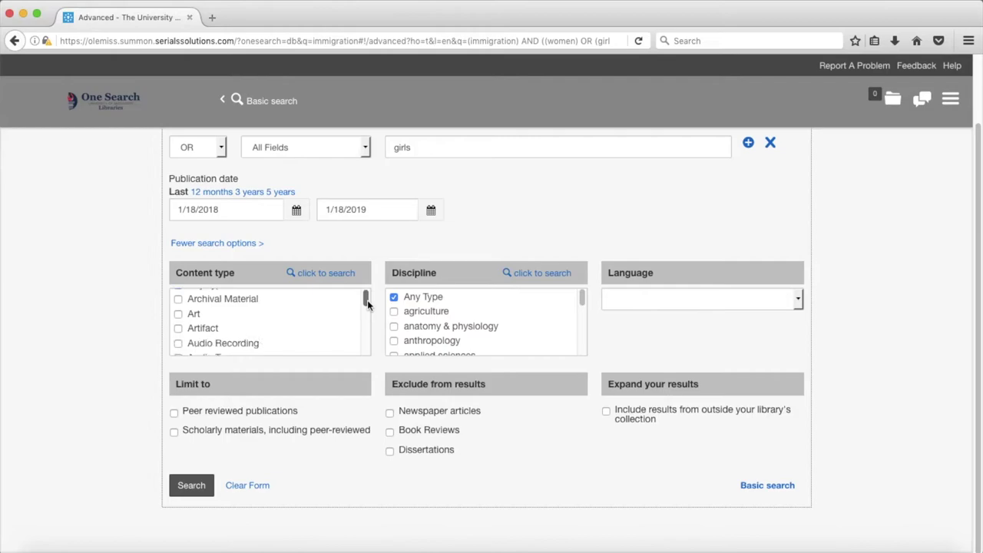
{"action": "scroll", "coordinate": [367, 304], "scroll_direction": "down", "scroll_amount": 1}
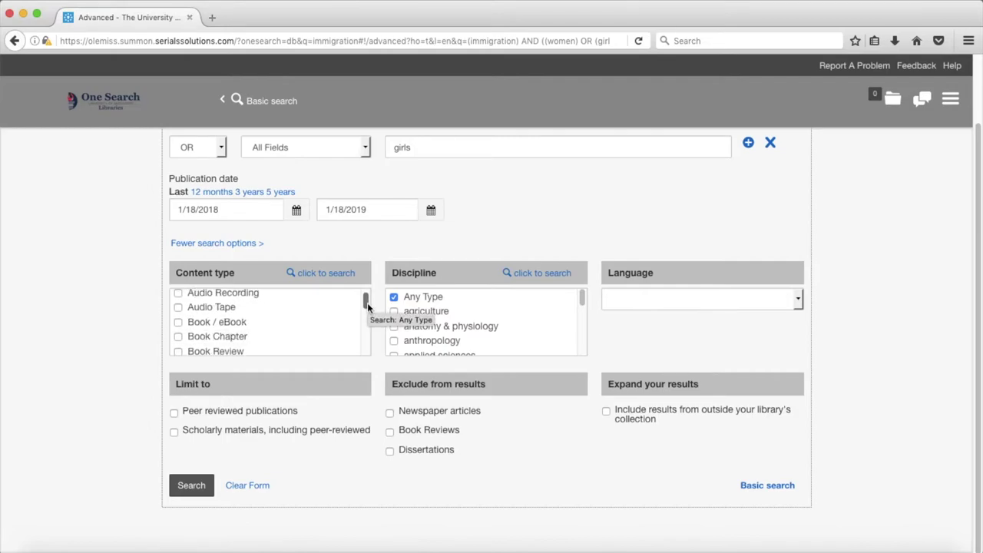
{"action": "scroll", "coordinate": [367, 307], "scroll_direction": "down", "scroll_amount": 1}
{"action": "scroll", "coordinate": [367, 307], "scroll_direction": "down", "scroll_amount": 4}
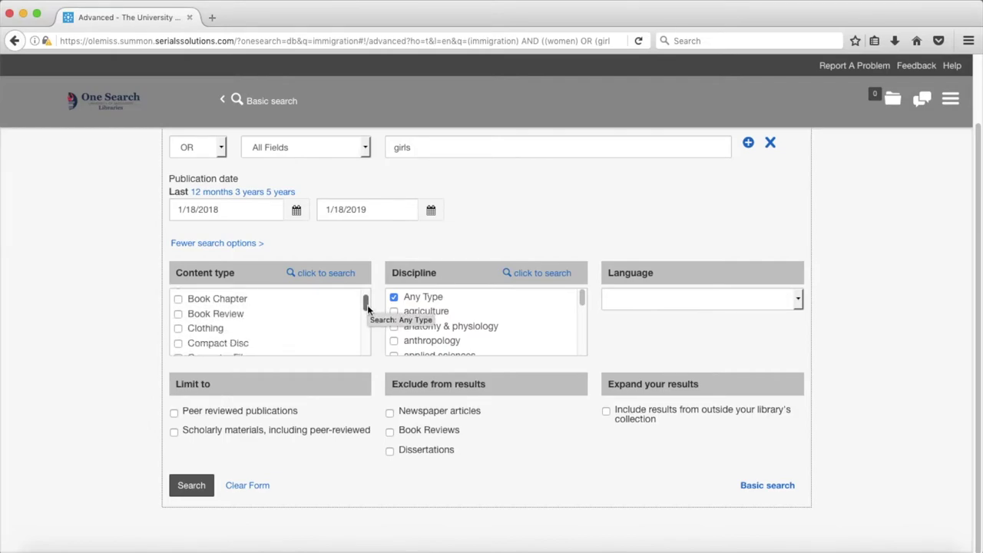
{"action": "scroll", "coordinate": [367, 311], "scroll_direction": "up", "scroll_amount": 1}
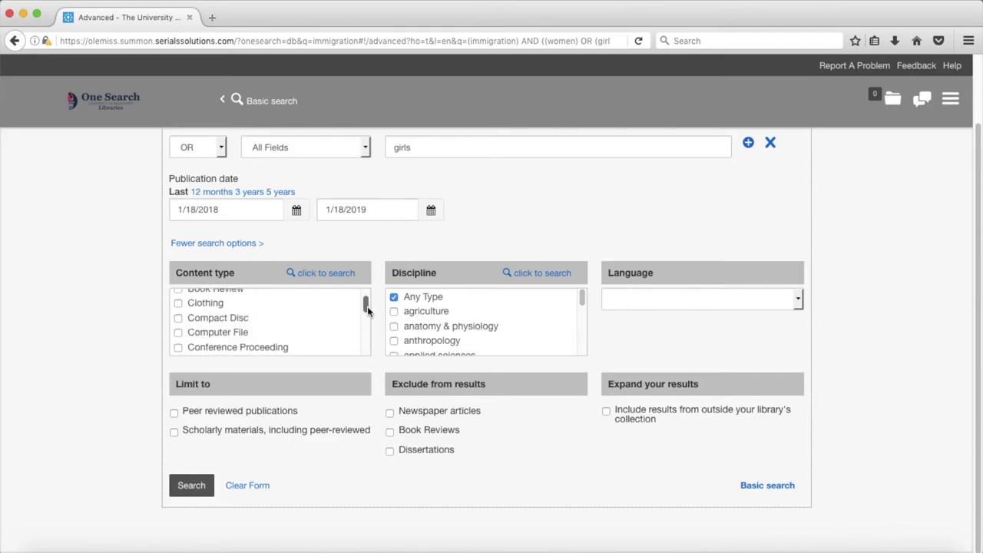
{"action": "scroll", "coordinate": [367, 310], "scroll_direction": "up", "scroll_amount": 1}
{"action": "scroll", "coordinate": [367, 309], "scroll_direction": "up", "scroll_amount": 2}
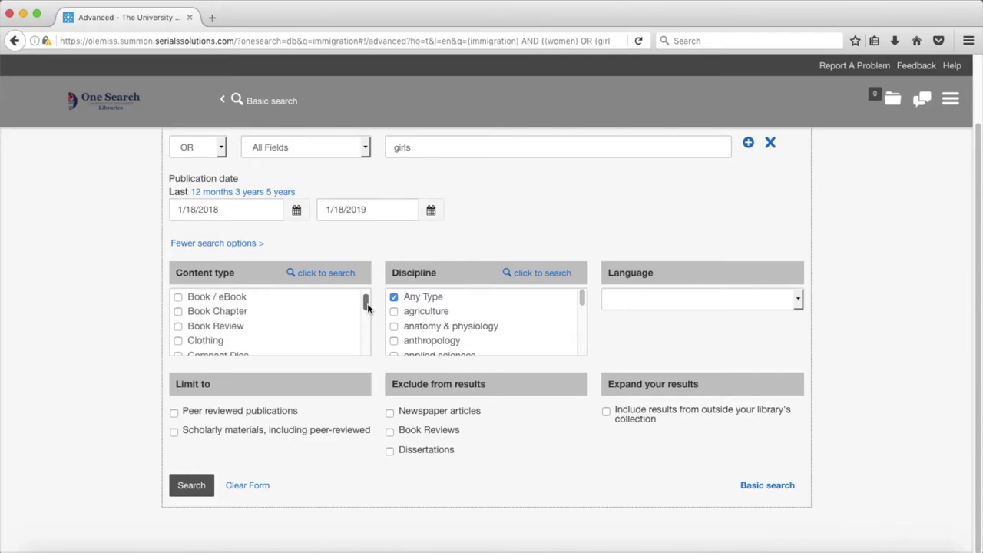
{"action": "left_click", "coordinate": [179, 309]}
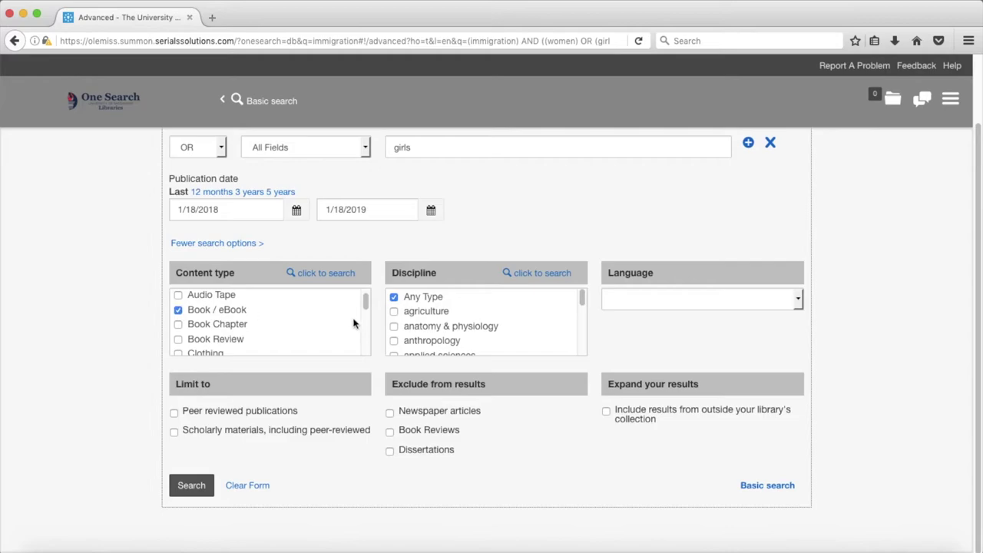
{"action": "left_click", "coordinate": [177, 311]}
Filter the content types by book and select Book / eBook
{"action": "left_click", "coordinate": [324, 272]}
{"action": "type", "text": "book"}
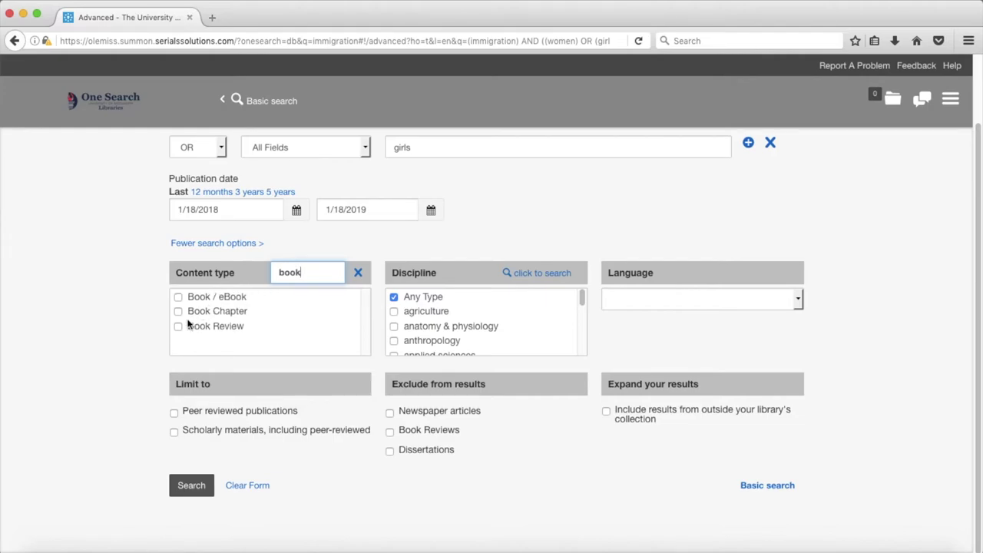
{"action": "left_click", "coordinate": [178, 297]}
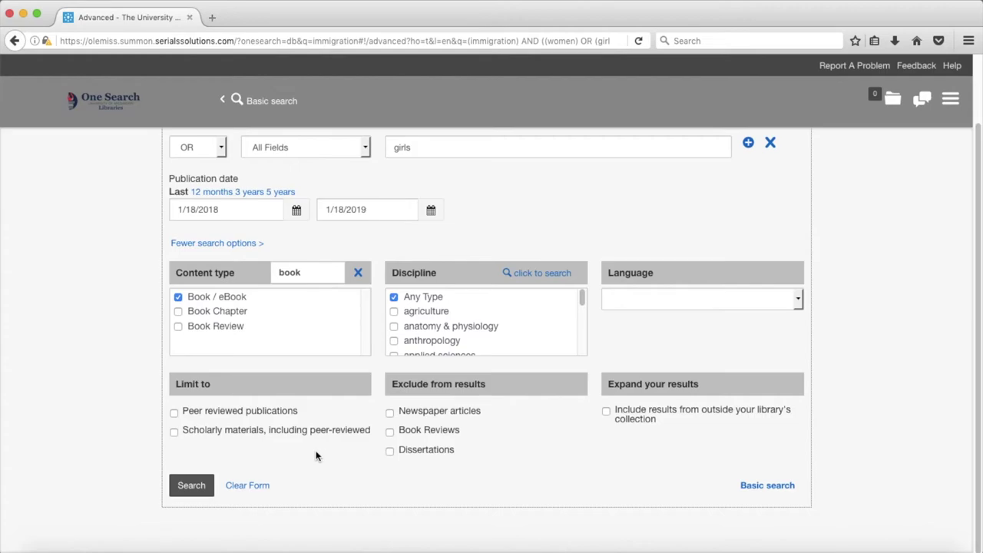
{"action": "left_click", "coordinate": [174, 412]}
{"action": "left_click", "coordinate": [174, 412]}
Find public health among the disciplines by searching for it and select it
{"action": "scroll", "coordinate": [582, 305], "scroll_direction": "down", "scroll_amount": 3}
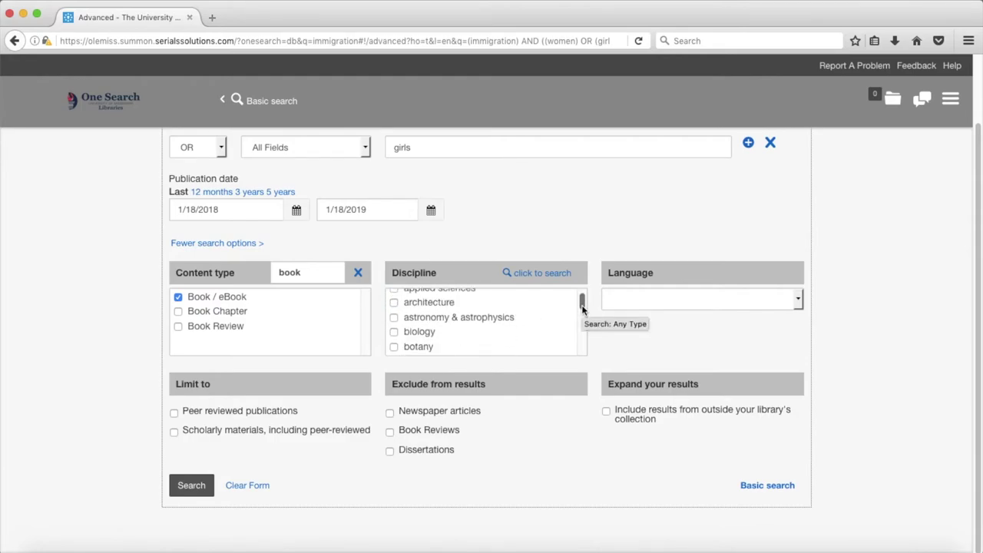
{"action": "scroll", "coordinate": [582, 307], "scroll_direction": "down", "scroll_amount": 3}
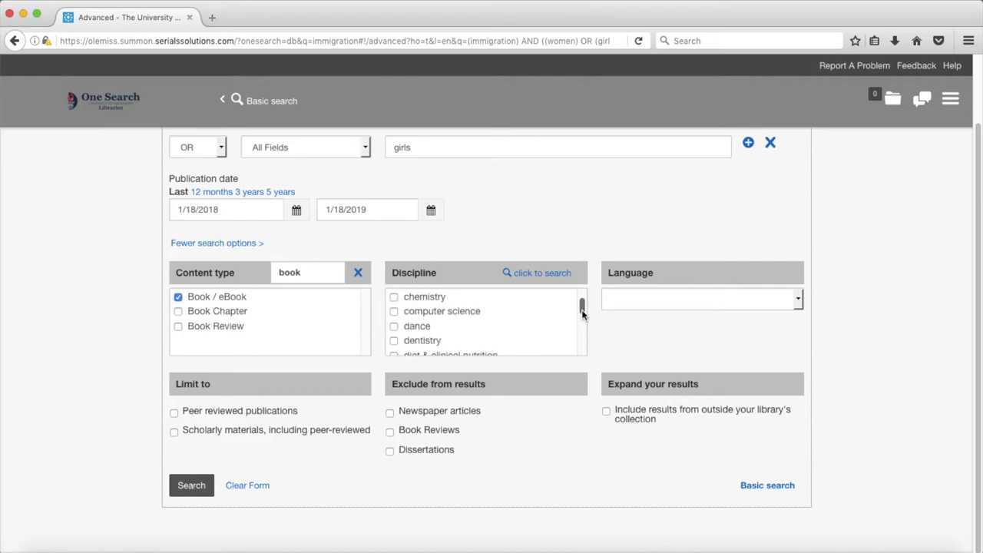
{"action": "mouse_move", "coordinate": [582, 312]}
{"action": "left_mouse_down"}
{"action": "mouse_move", "coordinate": [582, 323]}
{"action": "mouse_move", "coordinate": [580, 313]}
{"action": "left_mouse_up"}
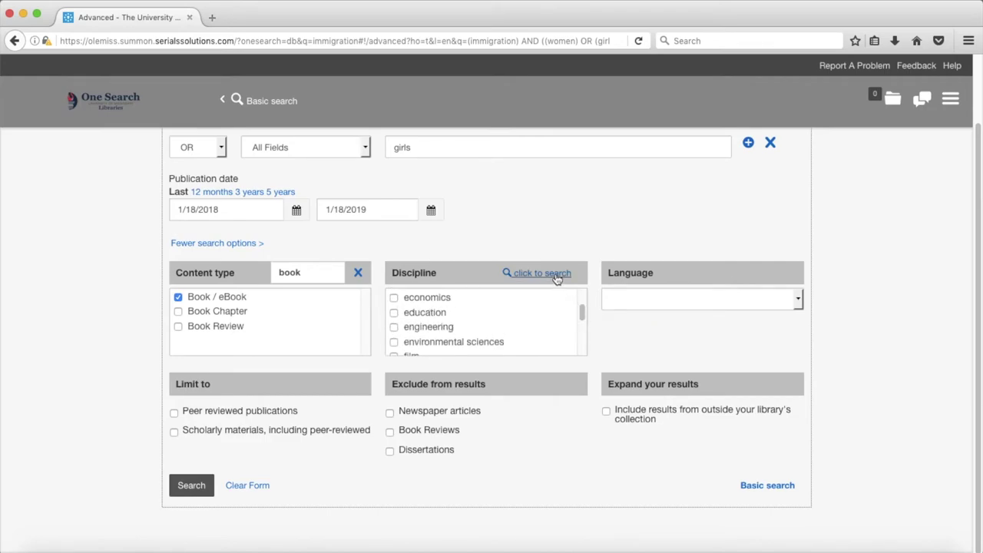
{"action": "left_click", "coordinate": [554, 275]}
{"action": "type", "text": "public health"}
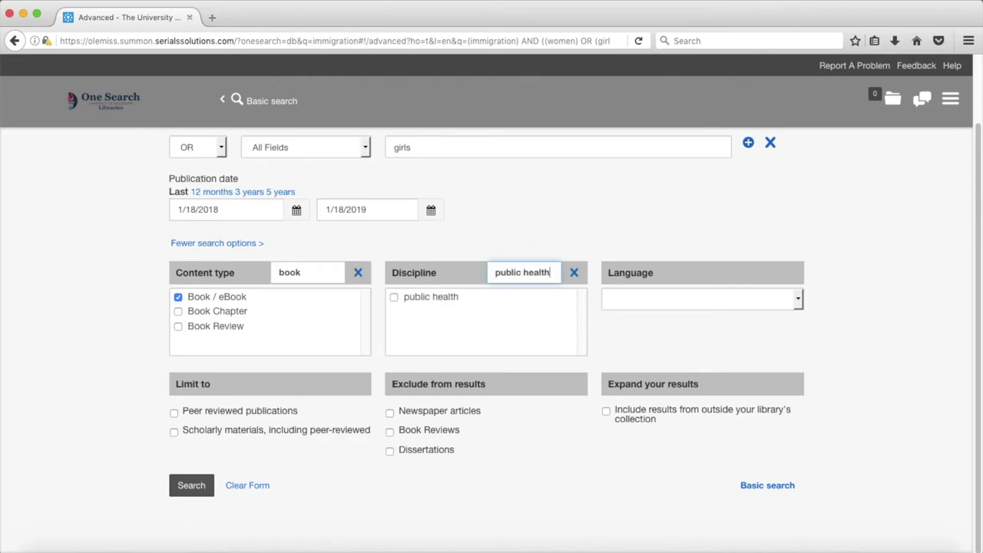
{"action": "left_click", "coordinate": [394, 298]}
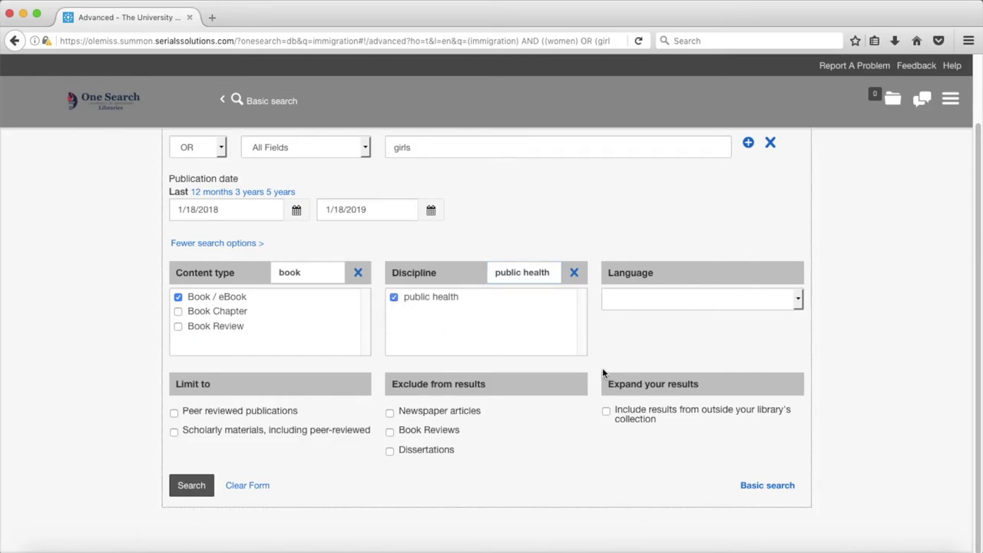
Set the search language to English
{"action": "left_click", "coordinate": [798, 298]}
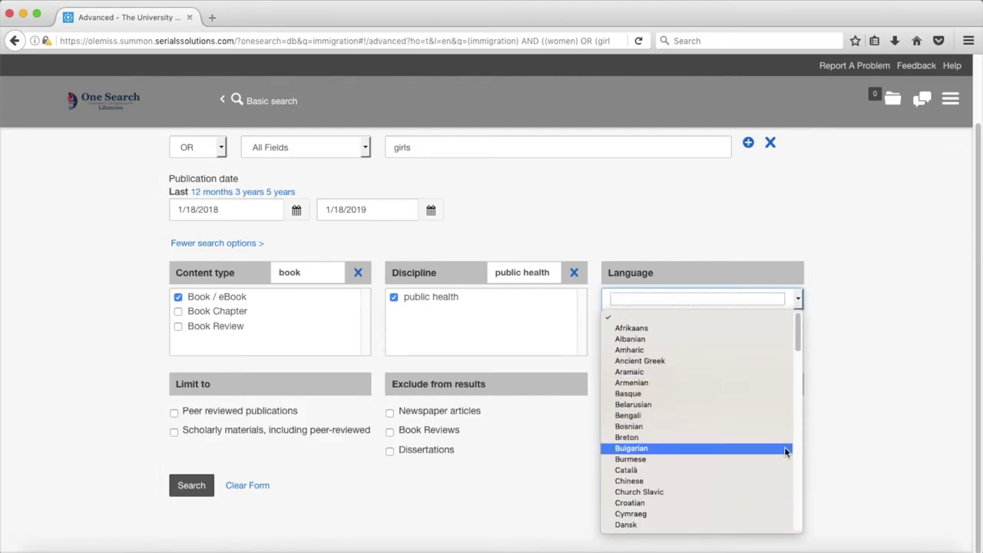
{"action": "scroll", "coordinate": [784, 450], "scroll_direction": "down", "scroll_amount": 5}
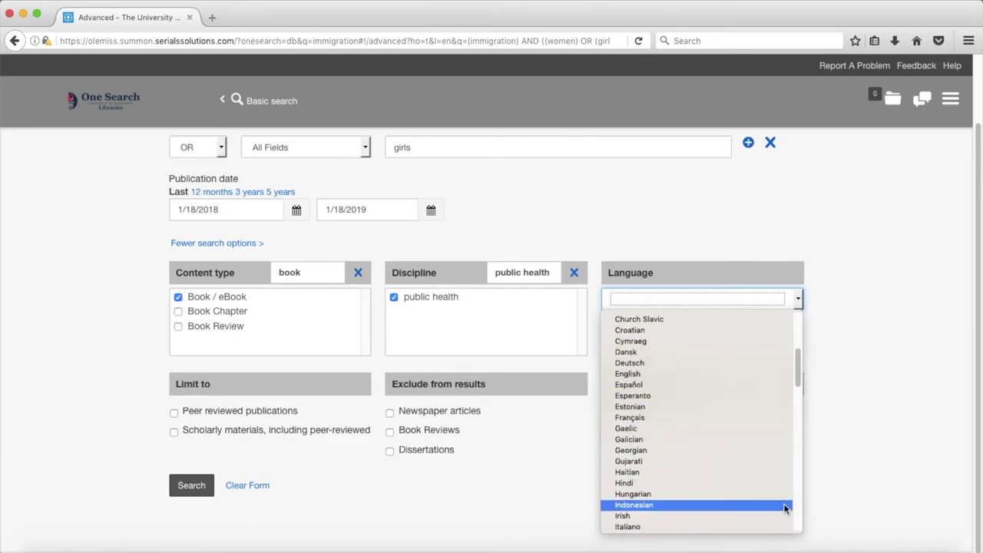
{"action": "left_click", "coordinate": [738, 375]}
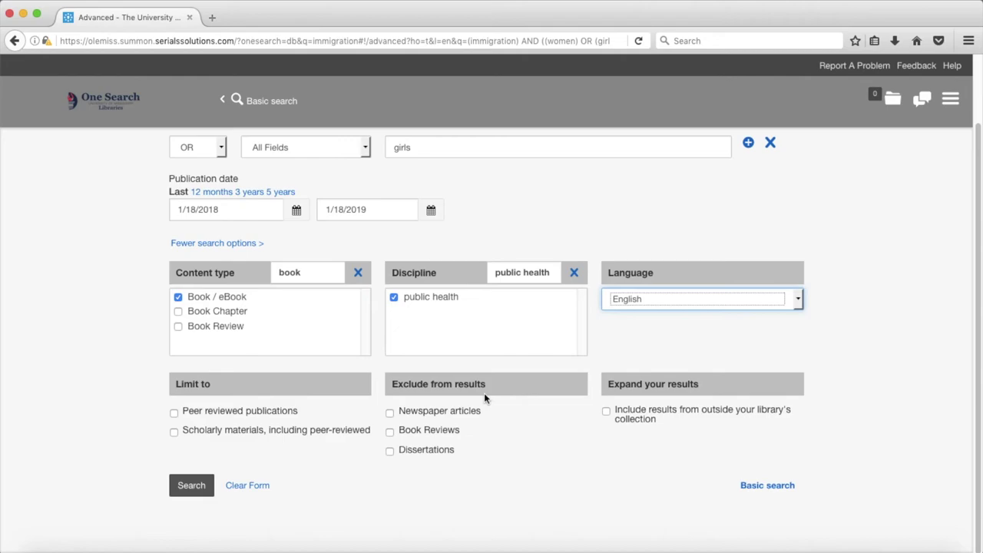
{"action": "left_click", "coordinate": [390, 413]}
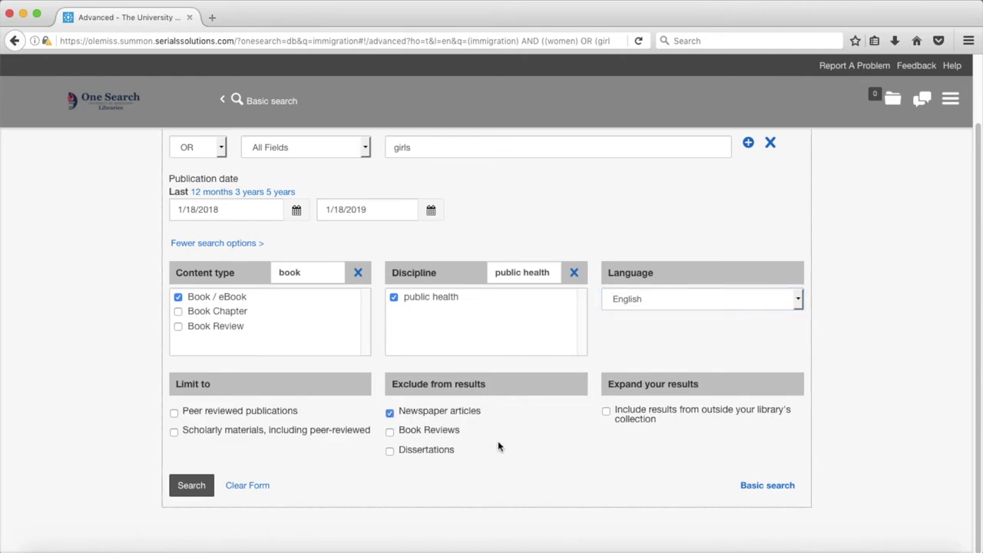
{"action": "left_click", "coordinate": [390, 432]}
{"action": "left_click", "coordinate": [390, 431]}
{"action": "left_click", "coordinate": [390, 412]}
Include results from outside the library's collection and run the search
{"action": "left_click", "coordinate": [606, 412]}
{"action": "left_click", "coordinate": [202, 486]}
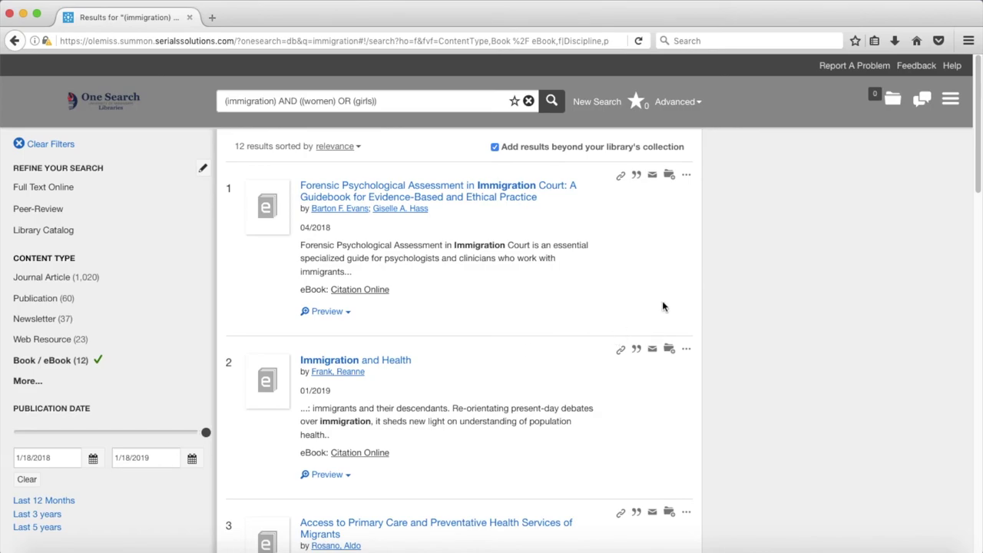
Look through the filtered results and reopen the advanced search form
{"action": "scroll", "coordinate": [663, 306], "scroll_direction": "down", "scroll_amount": 3}
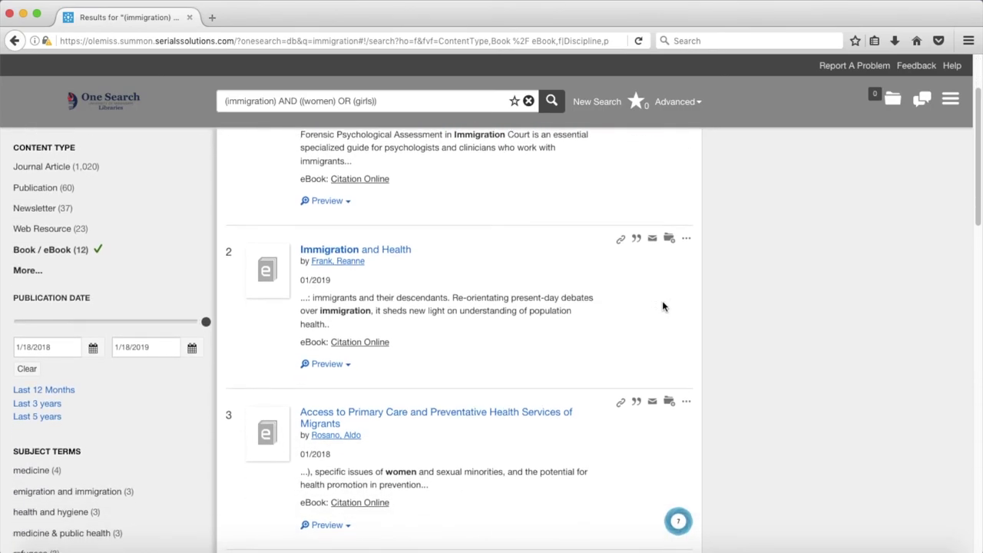
{"action": "scroll", "coordinate": [664, 307], "scroll_direction": "down", "scroll_amount": 7}
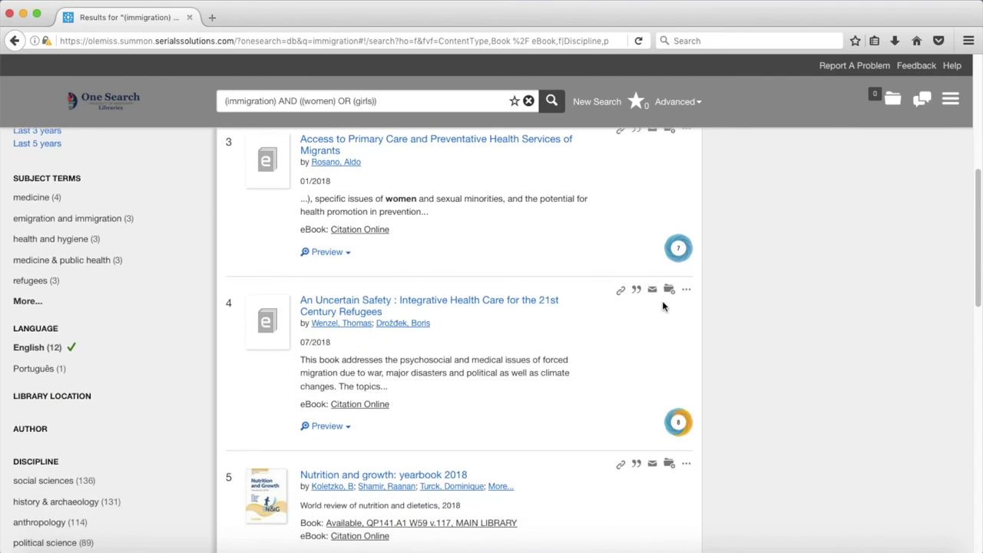
{"action": "scroll", "coordinate": [664, 306], "scroll_direction": "down", "scroll_amount": 4}
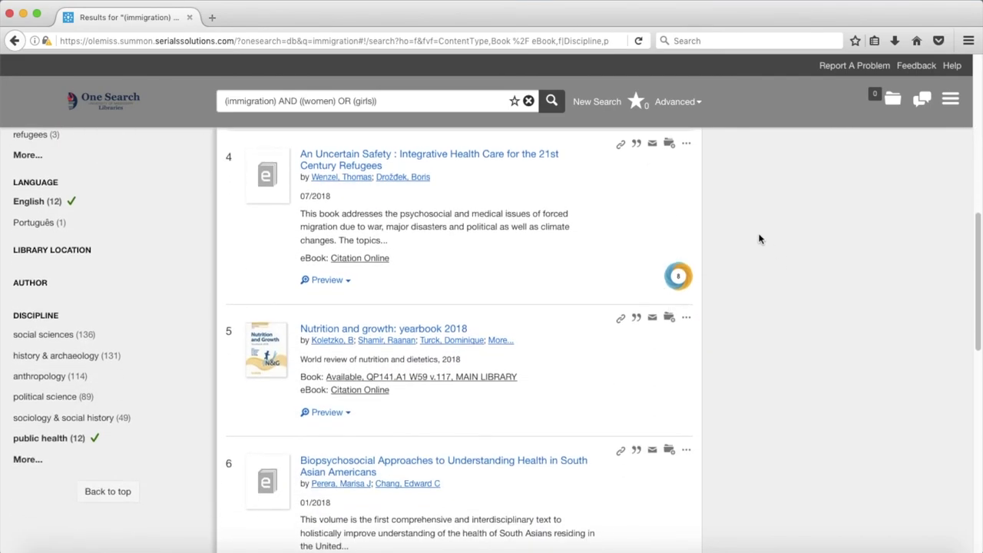
{"action": "left_click", "coordinate": [676, 102]}
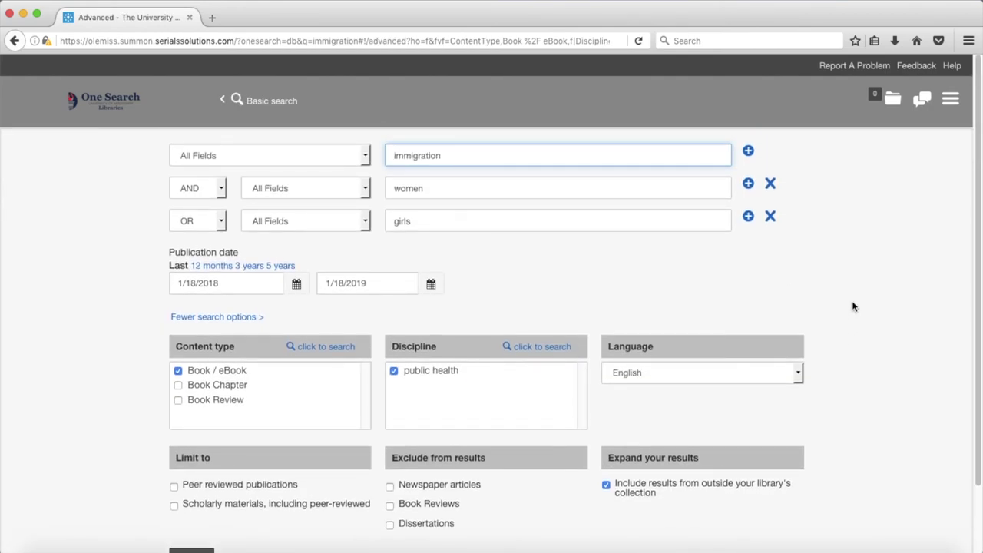